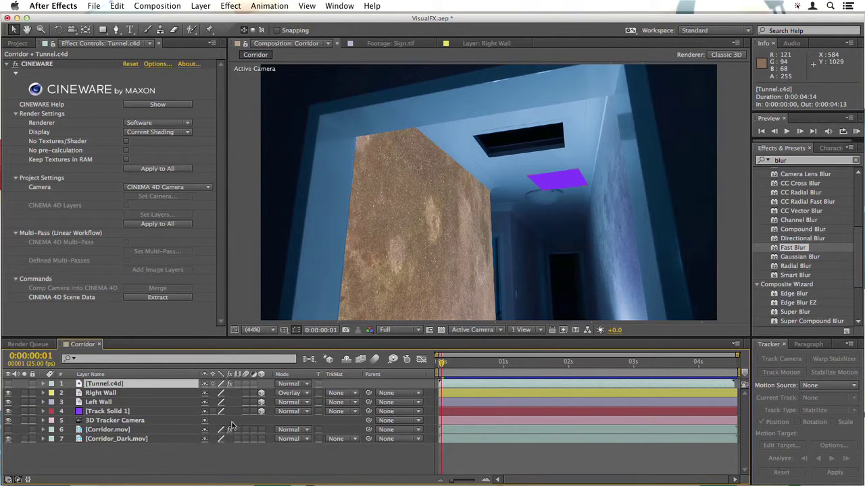
Create a null from the 3D Camera Tracker point at the door frame's upper-left corner, using the Corridor.mov track
left_click(141, 432)
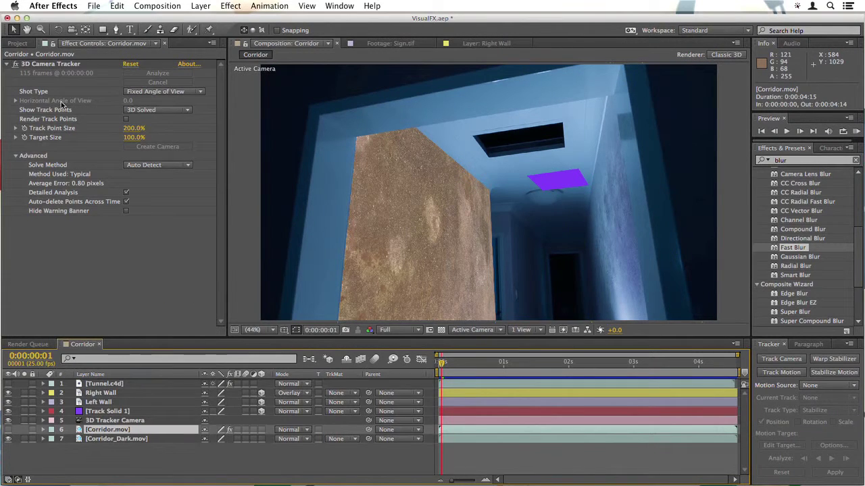
left_click(44, 65)
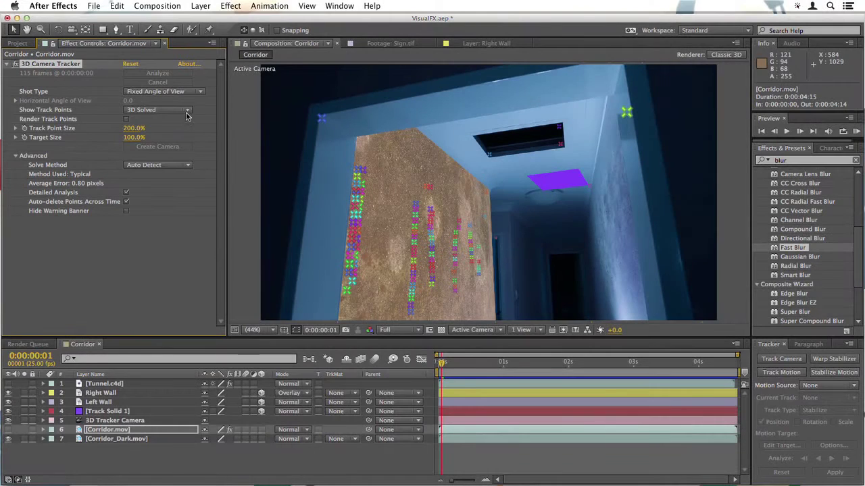
right_click(321, 120)
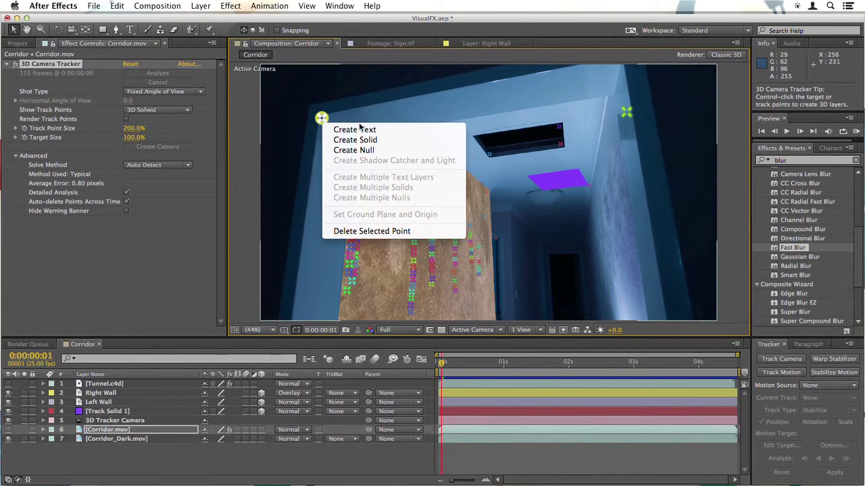
left_click(364, 150)
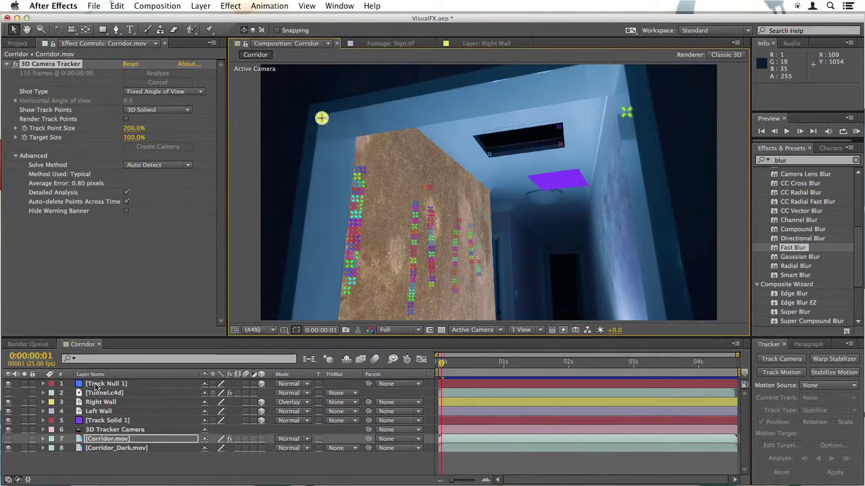
Rename the new track null layer as DOORFRAME
left_click(95, 384)
key("Return")
type("DOORFRAME")
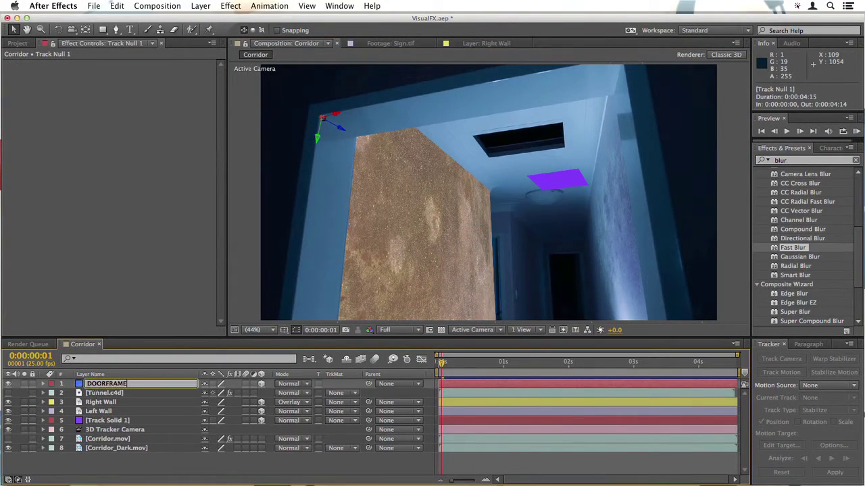
key("Return")
Add Texture5.tif to the Corridor composition and make it a 3D layer
left_click(18, 43)
left_click(42, 151)
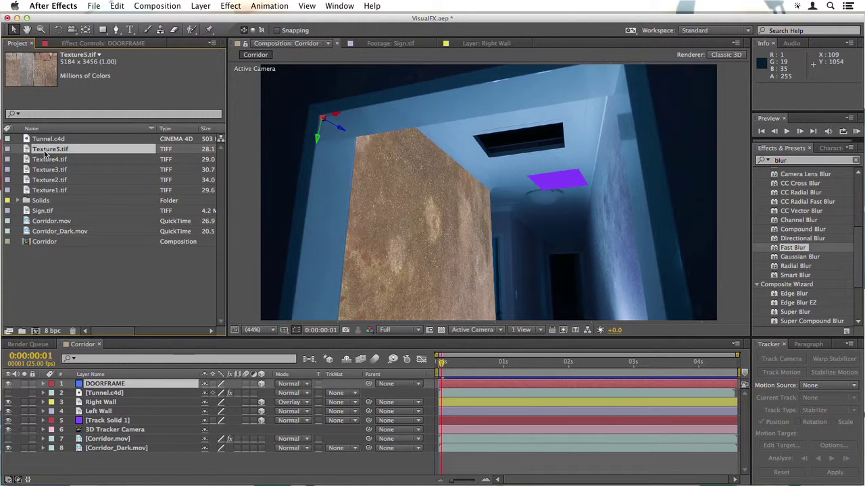
left_click_drag(42, 152, 543, 200)
left_click(262, 384)
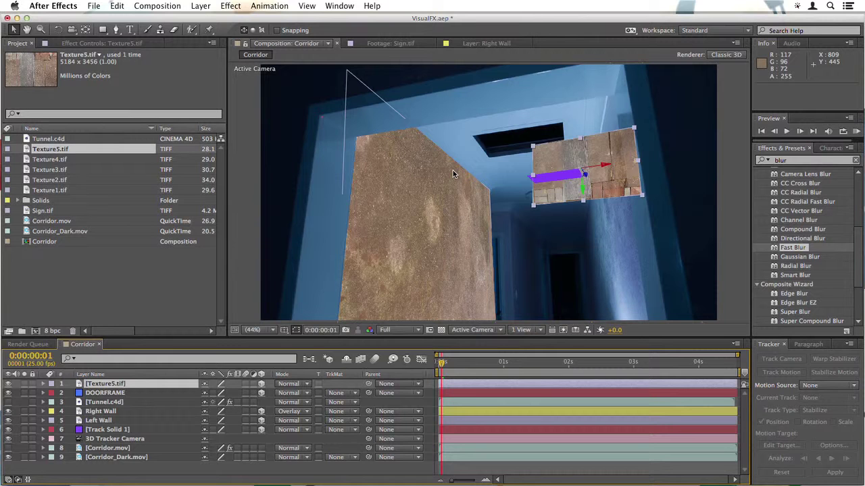
Copy the DOORFRAME null's Position and paste it onto the Texture5.tif layer's Position
left_click(105, 393)
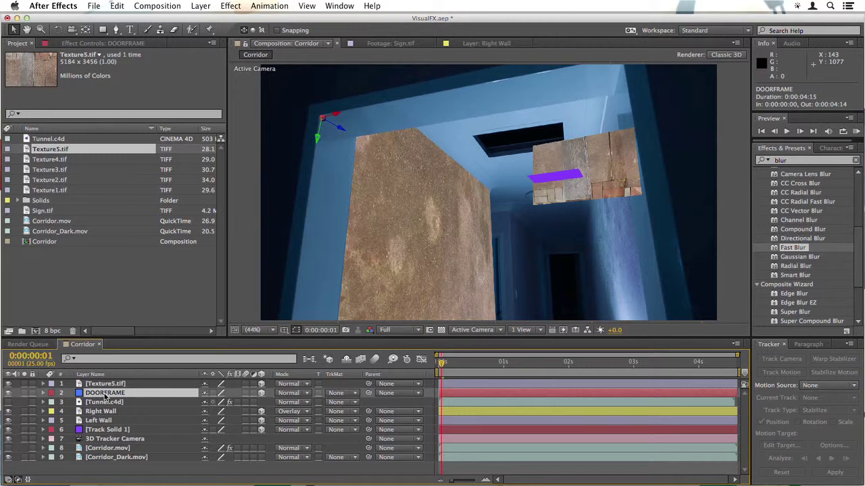
key("p")
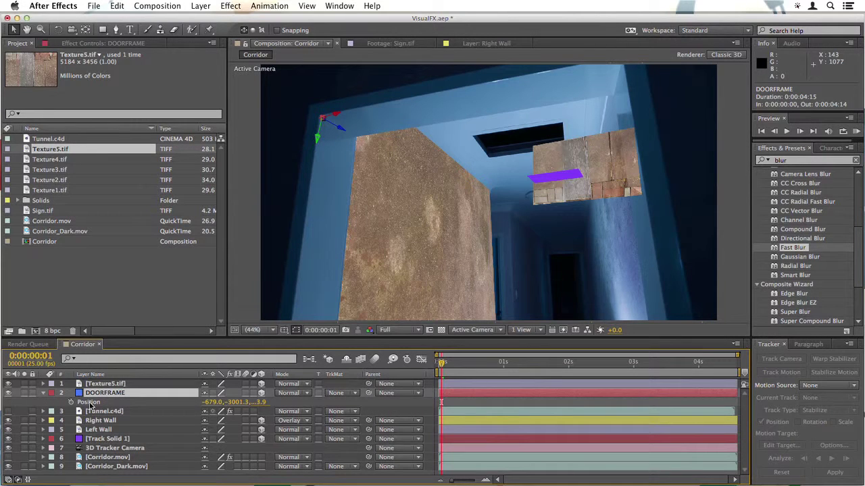
key("Return")
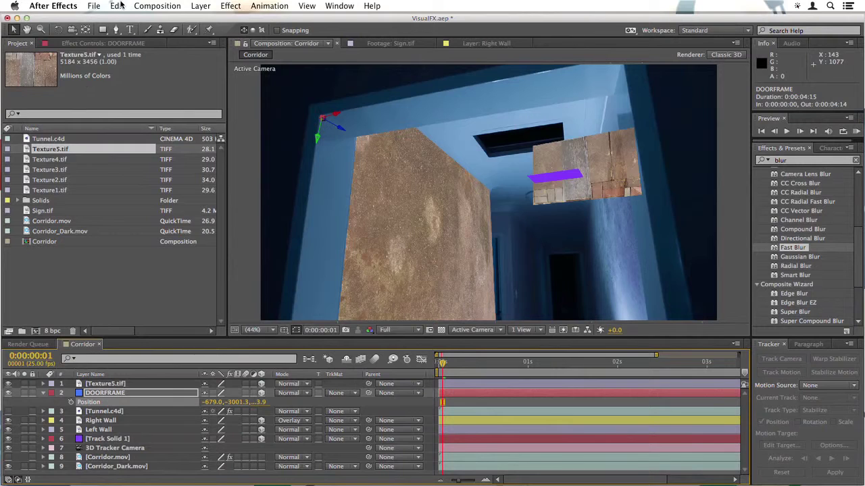
left_click(116, 6)
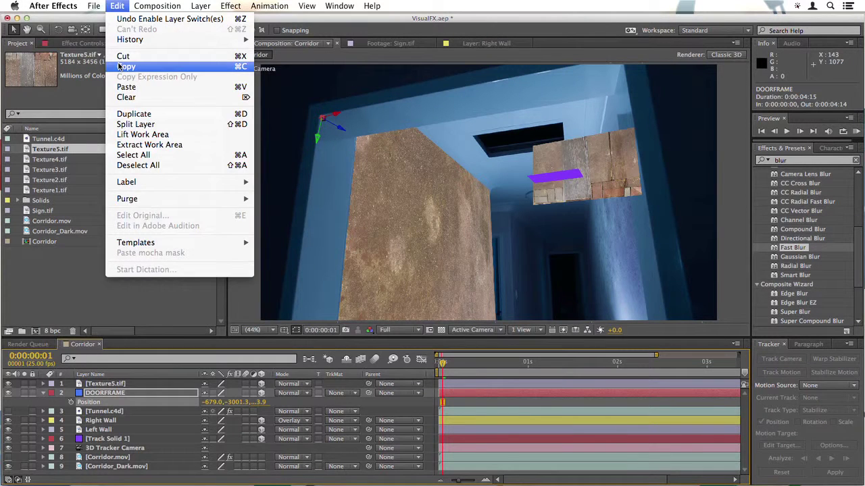
left_click(120, 66)
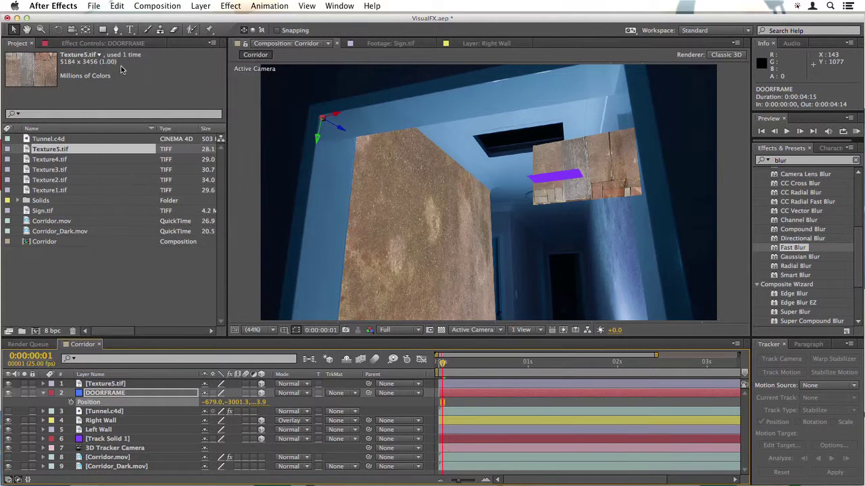
left_click(97, 384)
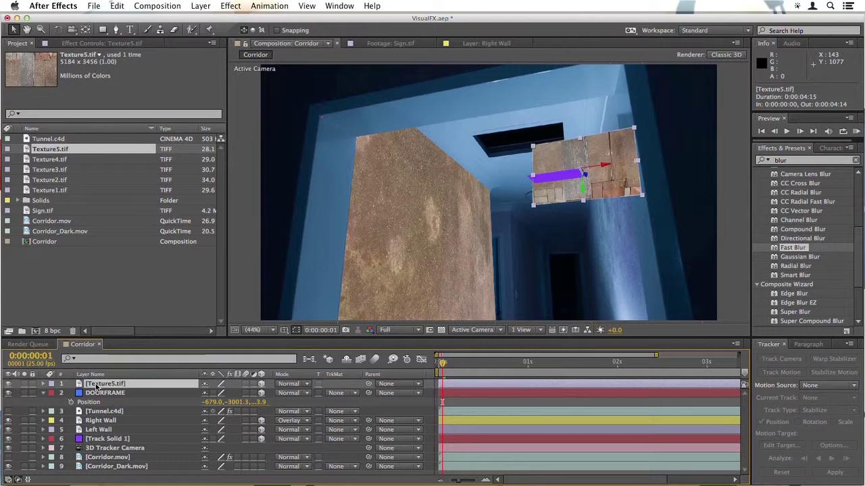
key("p")
left_click(94, 393)
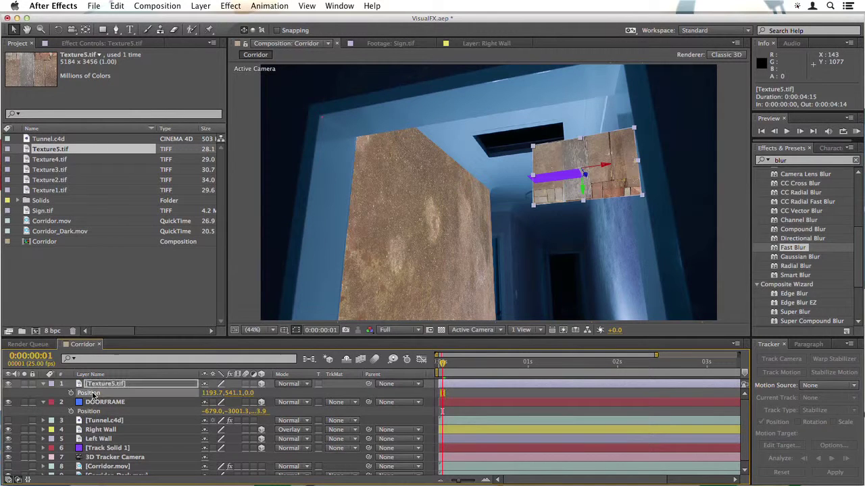
key("super+v")
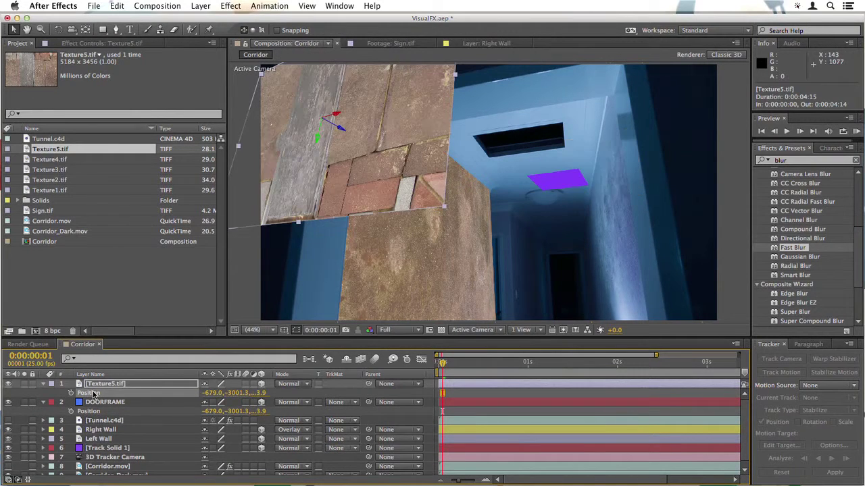
Scrub through the first second of the timeline to check how the texture follows the door frame, ending at frame 0
left_click_drag(443, 368, 439, 364)
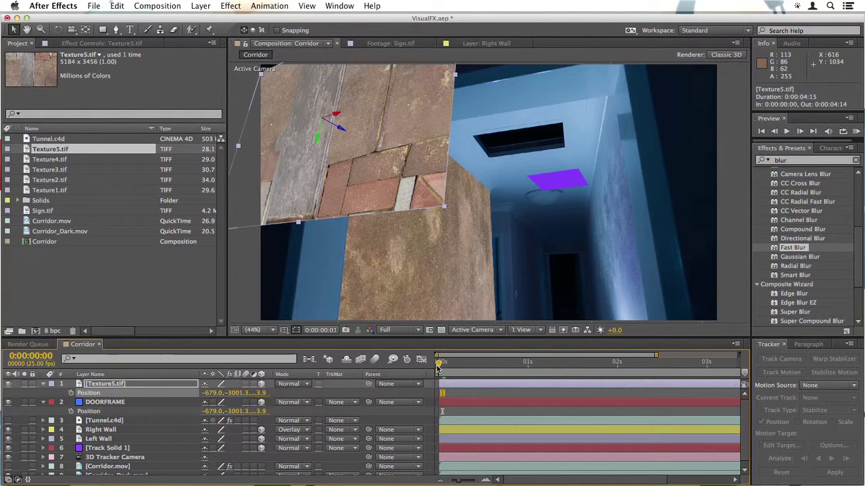
key("Page_Down")
key("Page_Down")
key("Page_Down")
key("Page_Down")
key("Page_Down")
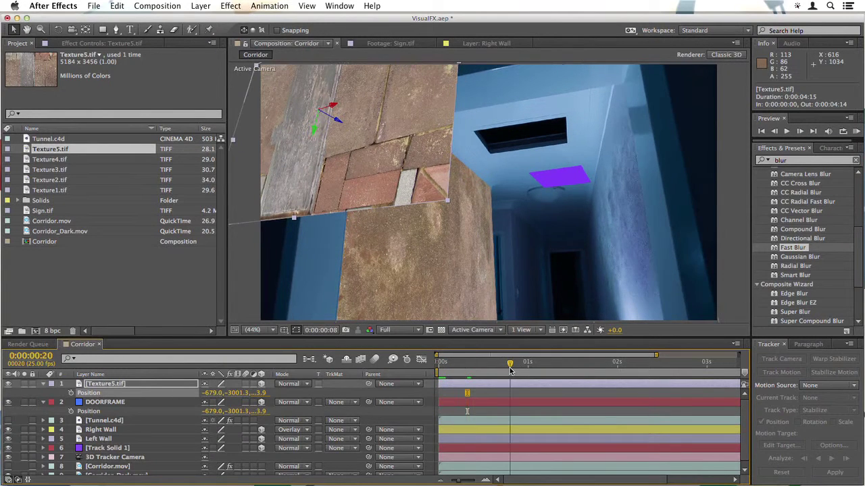
left_click_drag(455, 368, 439, 365)
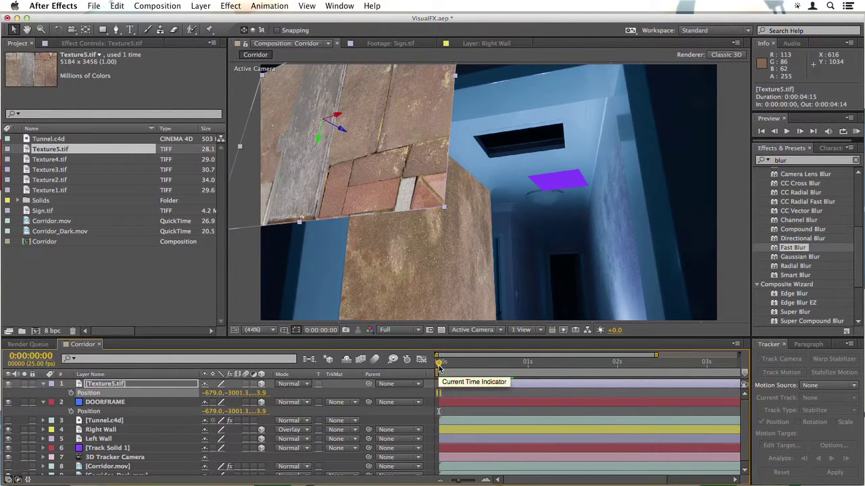
Give the Texture5.tif layer a Purple label and rename it Door Texture
left_click(52, 383)
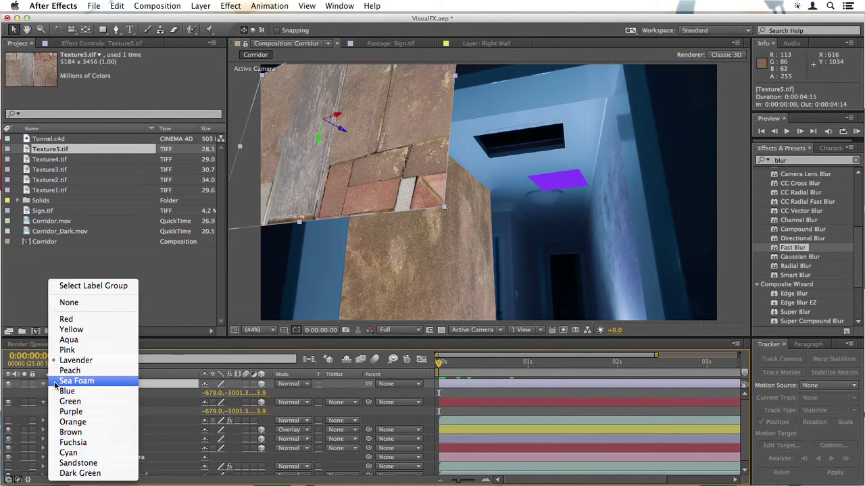
left_click(67, 411)
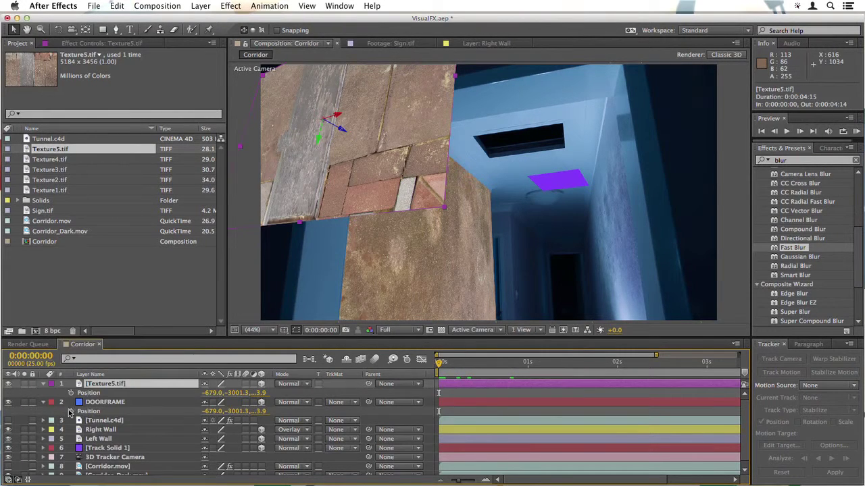
type("Door Texture")
key("Return")
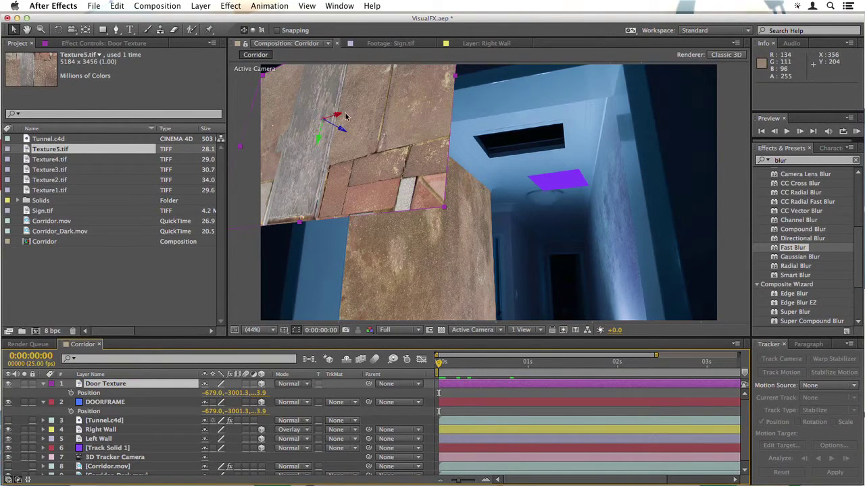
Move Door Texture over the doorway to about X 1408.6, Y -4354.6 and stretch its width to 106%
left_click_drag(341, 120, 621, 115)
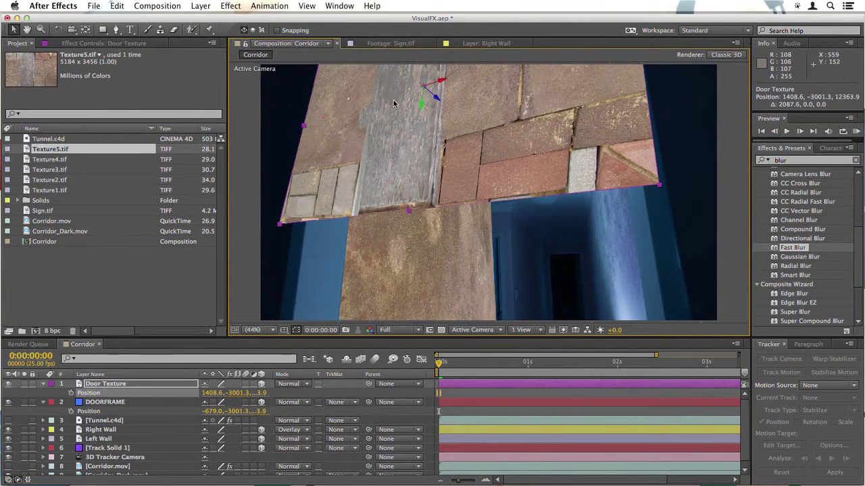
left_click_drag(425, 108, 473, 439)
left_click_drag(653, 143, 674, 145)
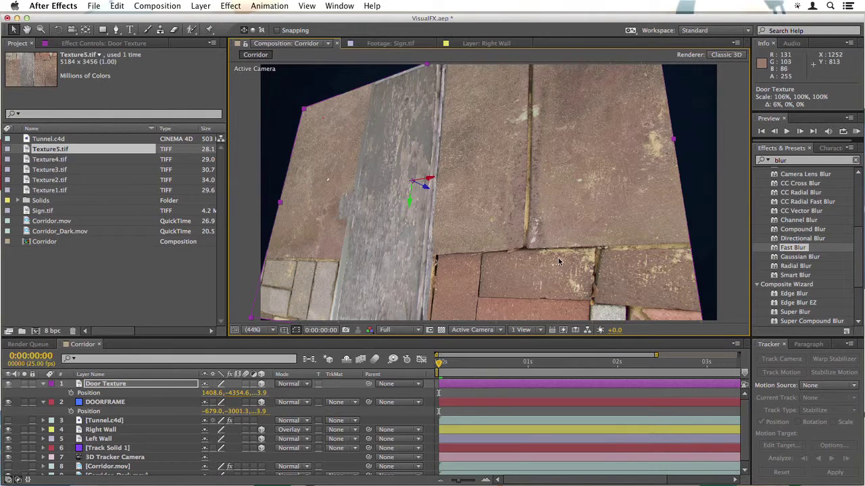
Set Door Texture's blending mode to Multiply and draw an eight-point Pen mask that keeps the door frame and excludes the corridor opening
left_click(291, 384)
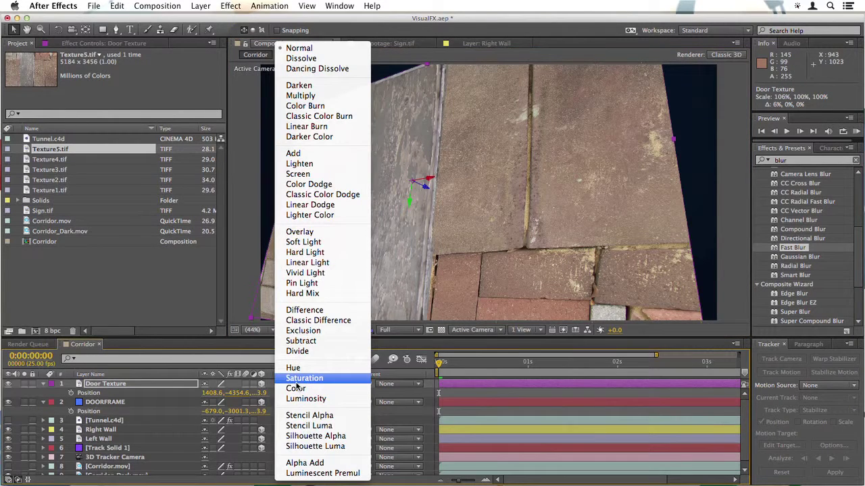
left_click(286, 96)
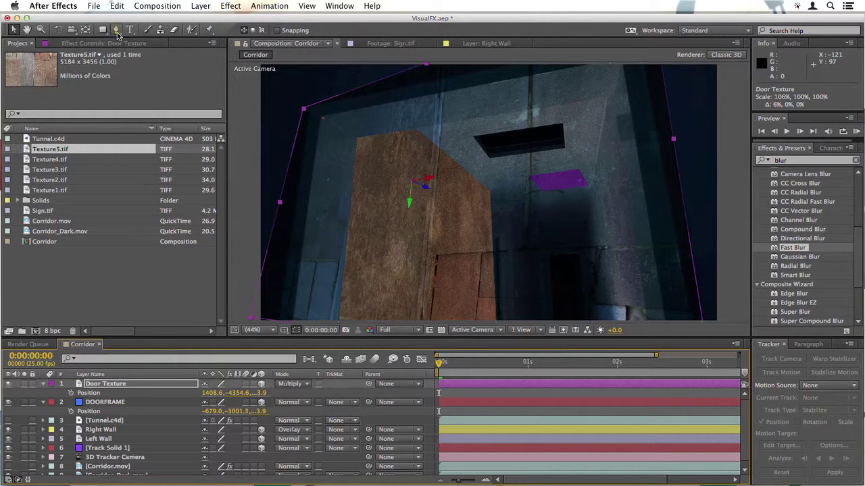
left_click(116, 31)
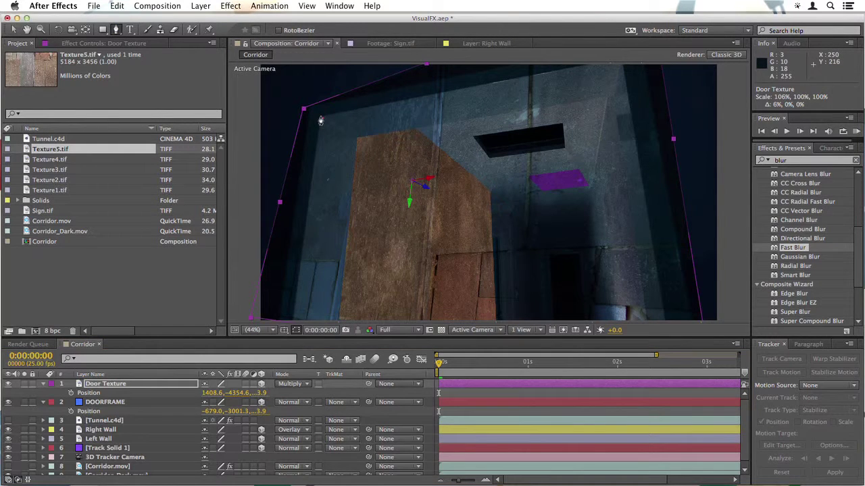
left_click(337, 320)
left_click(357, 139)
left_click(612, 100)
left_click(647, 322)
left_click(717, 319)
left_click(720, 68)
left_click(256, 66)
left_click(249, 317)
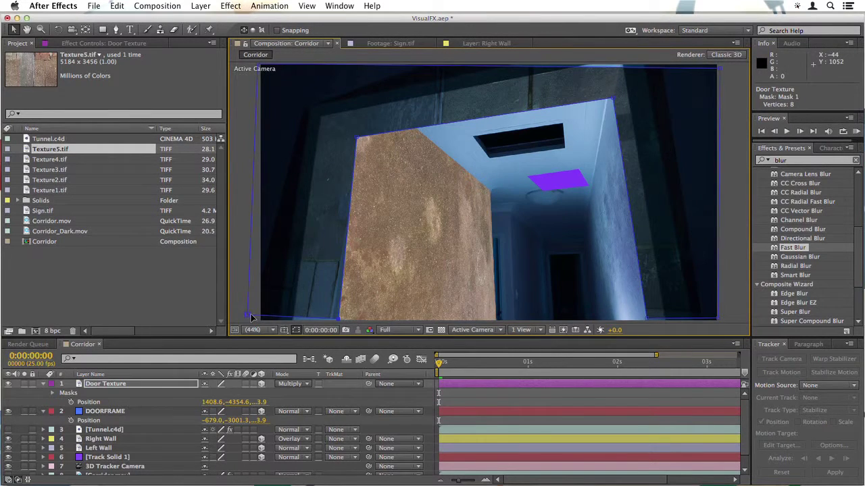
Align the mask's outer corners with the composition edges and start keyframing Mask Path at frame 0
left_click_drag(250, 318, 259, 319)
left_click_drag(721, 71, 718, 65)
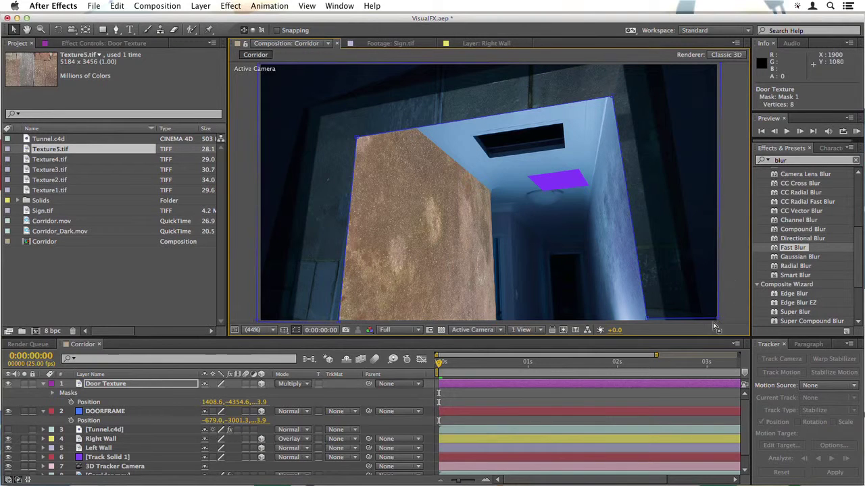
left_click_drag(718, 316, 718, 321)
key("p")
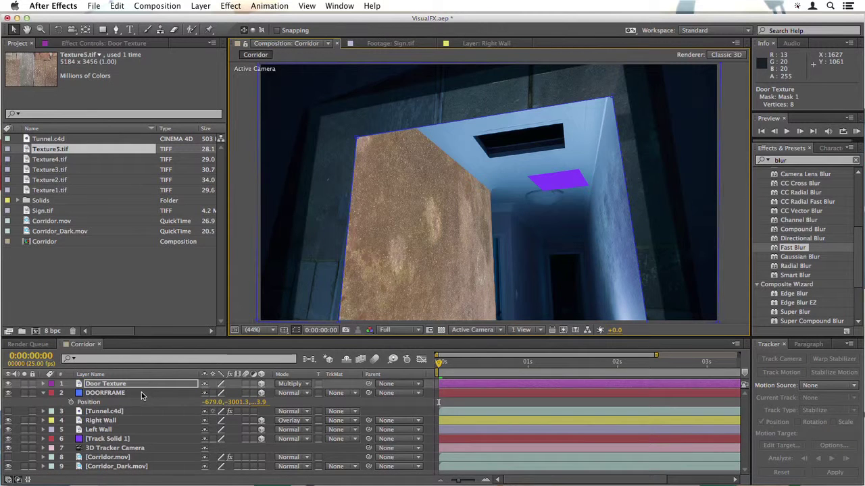
key("m")
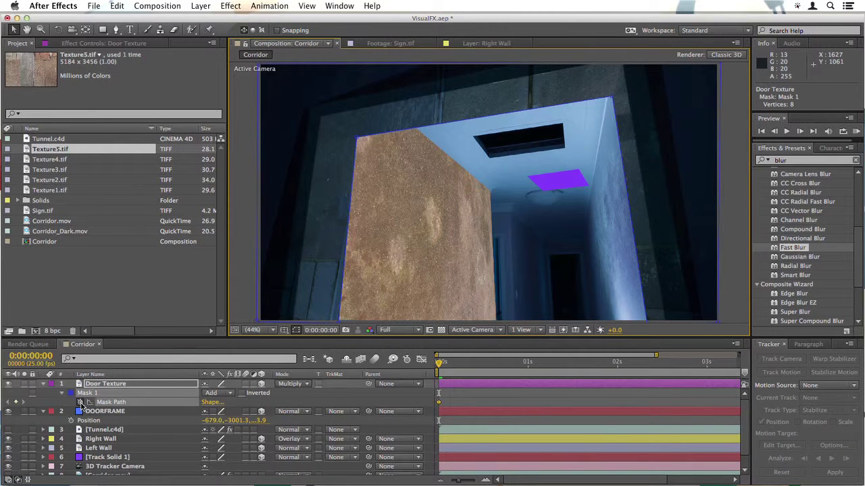
Reduce the Door Texture layer's opacity to 83%
key("t")
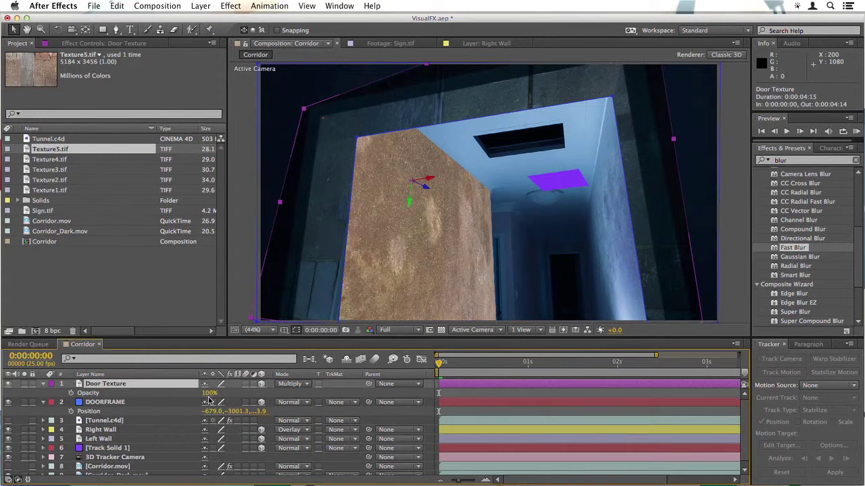
left_click_drag(209, 392, 200, 393)
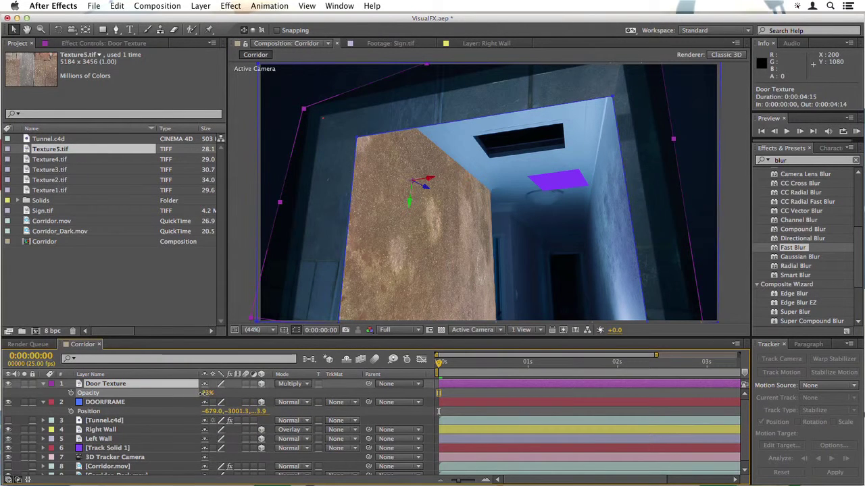
left_click(472, 413)
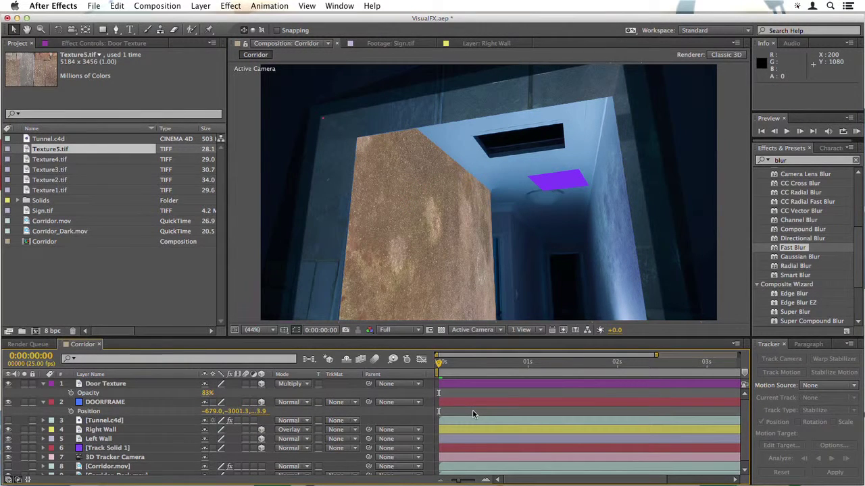
Refit Mask 1's inner corners on Door Texture to the doorway edges at 0:00:00:12, keyframing Mask Path, and check the fit at 0:00:00:07
key("g")
left_click(468, 384)
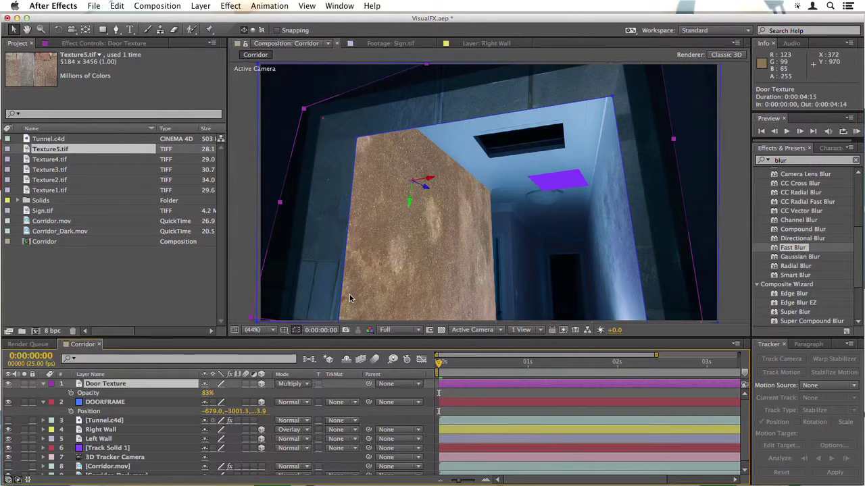
key("m")
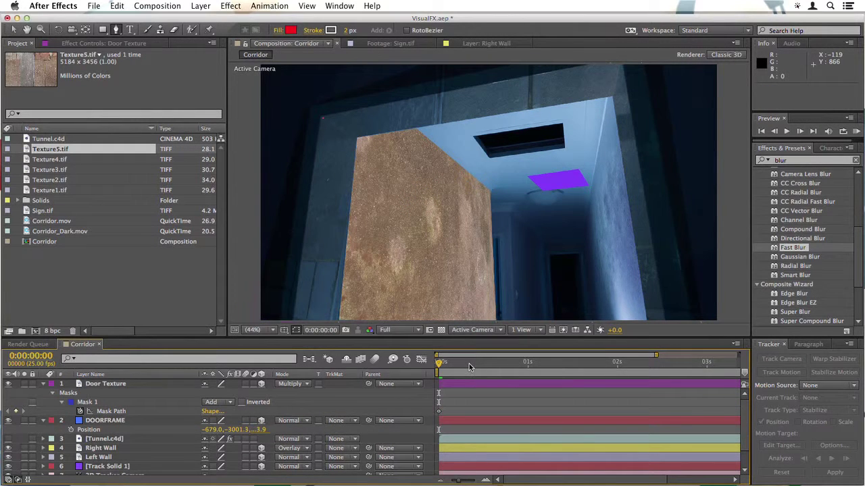
left_click(480, 363)
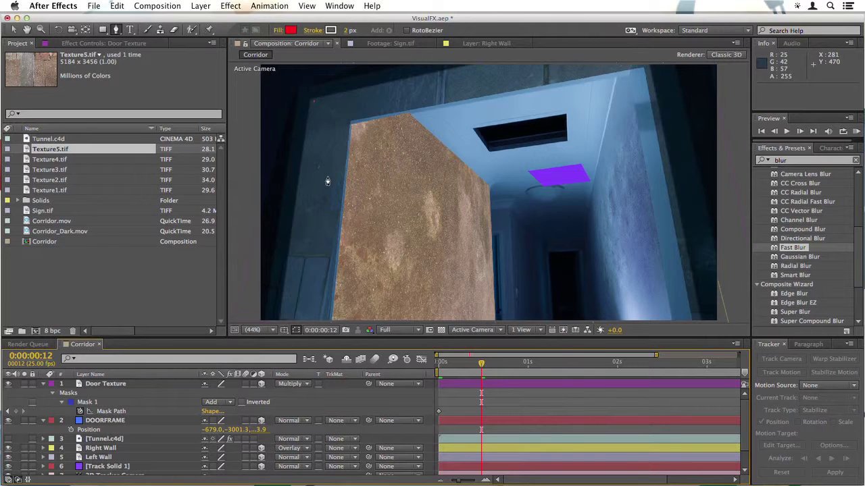
key("v")
left_click(327, 180)
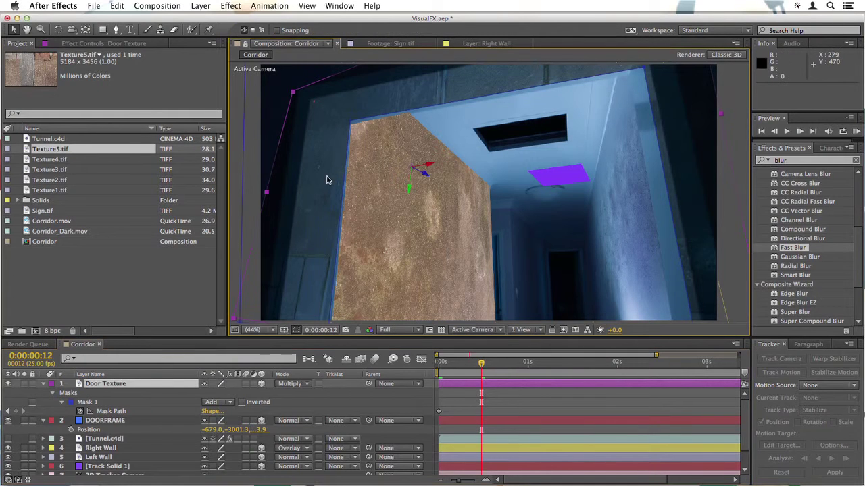
left_click(351, 126)
left_click_drag(351, 126, 352, 128)
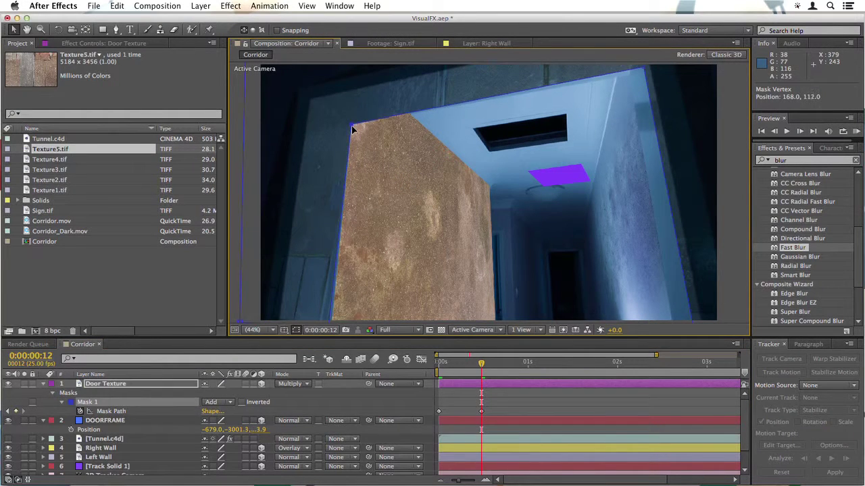
key("comma")
key("comma")
left_click(592, 271)
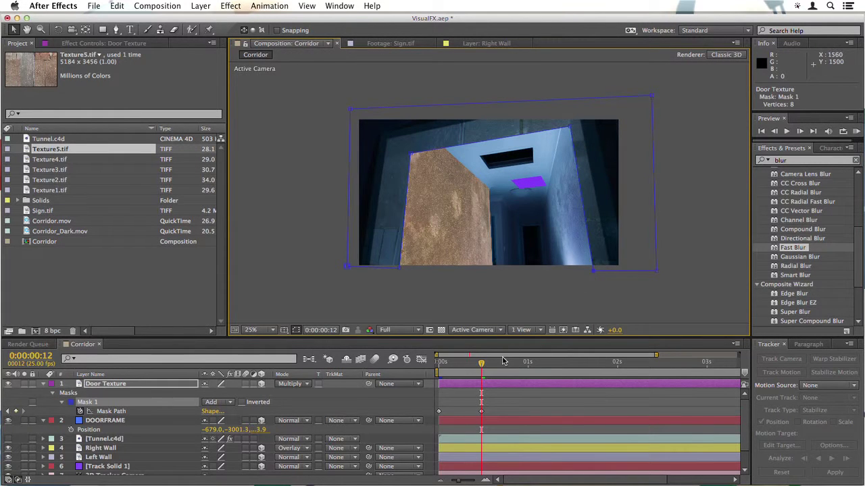
left_click(462, 366)
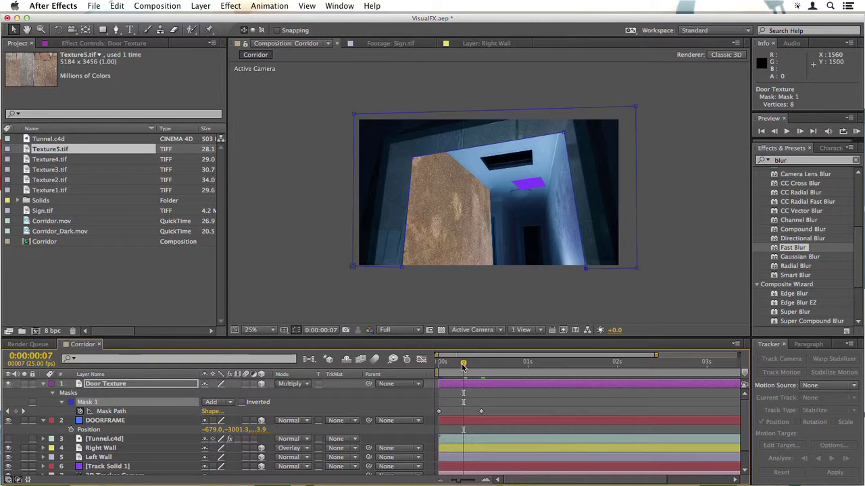
key("period")
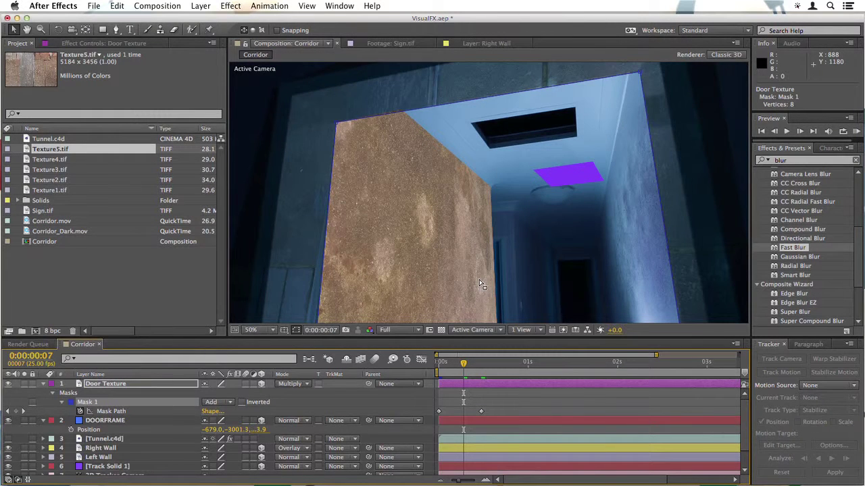
Keyframe Mask 1's path at 0:00:01:01 by fitting its inner corners to the doorway, and correct the in-between fit at 0:00:00:19
left_click(529, 365)
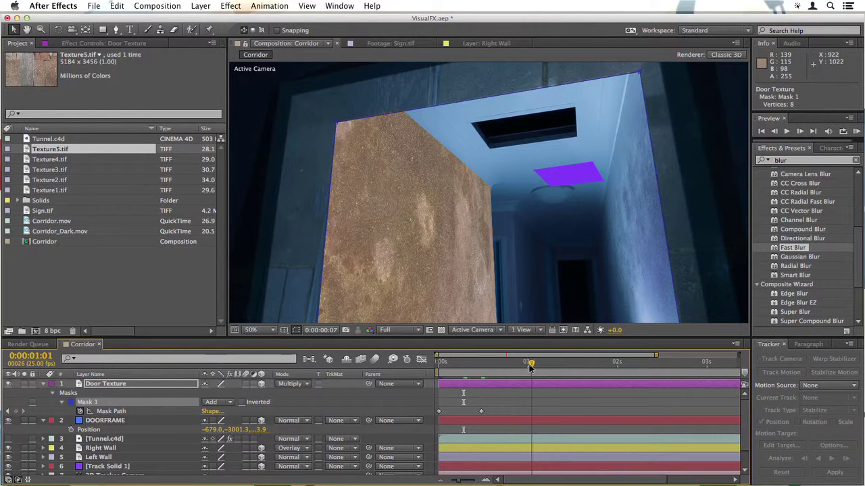
key("comma")
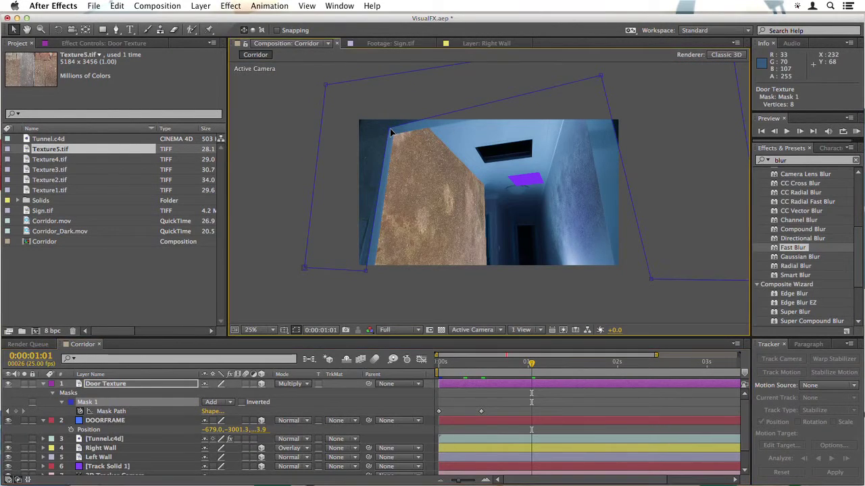
left_click_drag(392, 132, 394, 136)
left_click_drag(372, 272, 373, 272)
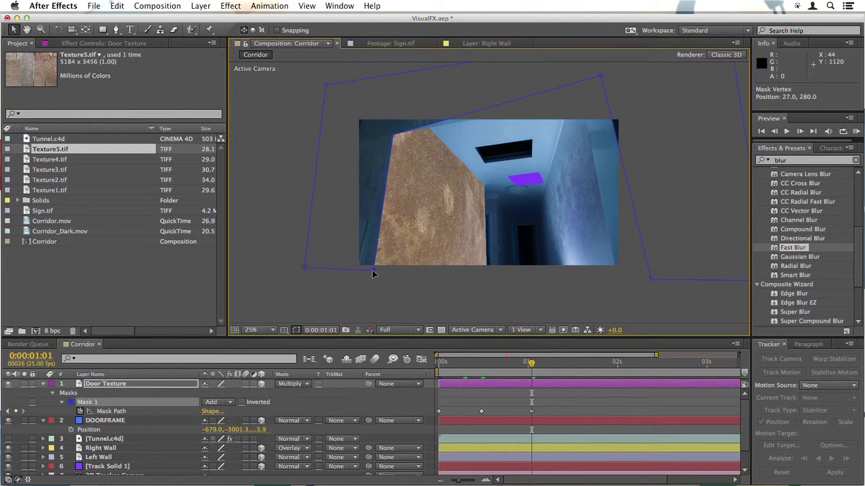
left_click_drag(601, 76, 607, 102)
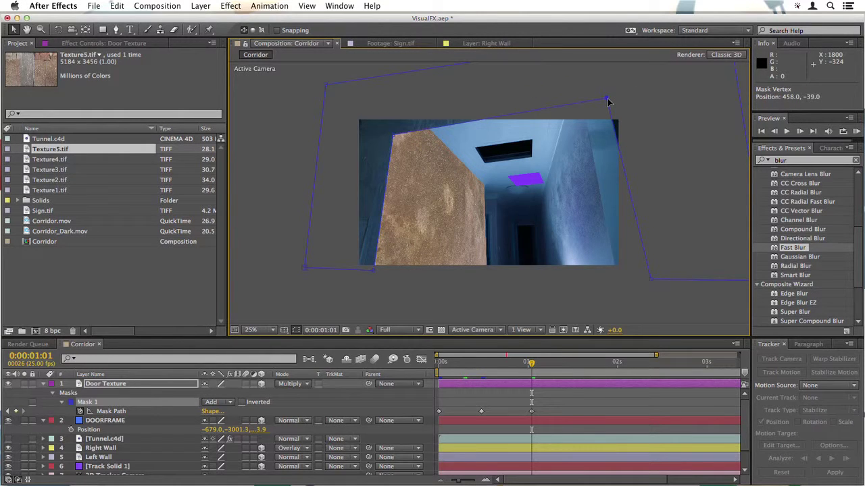
left_click_drag(632, 204, 598, 204)
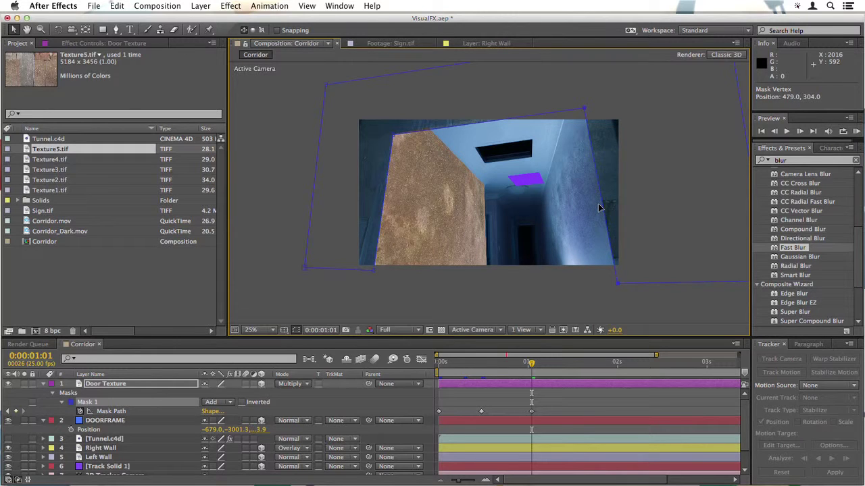
left_click(604, 97)
left_click(585, 110)
left_click_drag(585, 105, 584, 103)
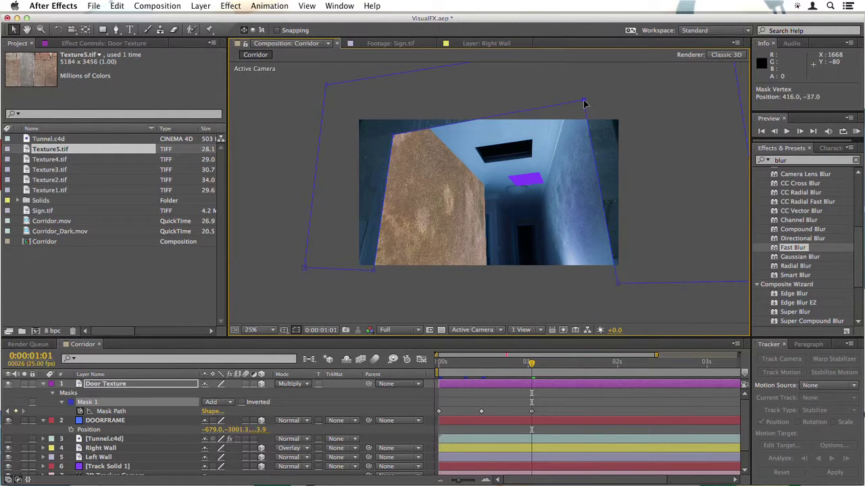
left_click(506, 366)
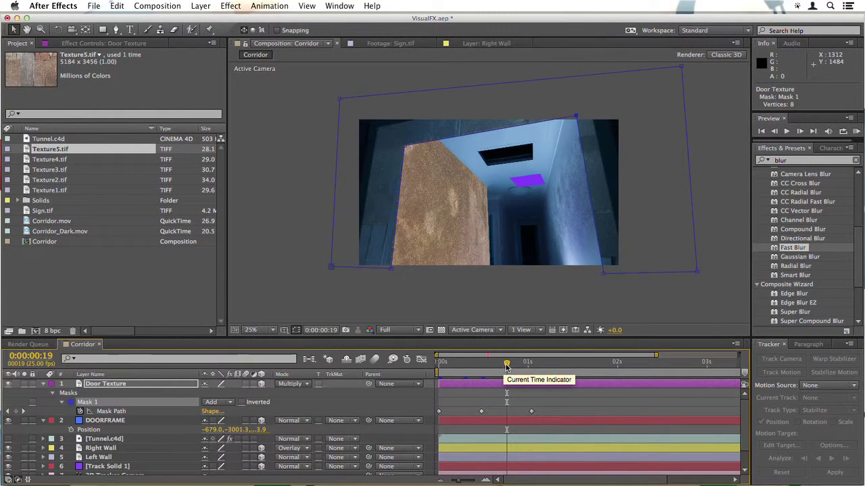
left_click(491, 130)
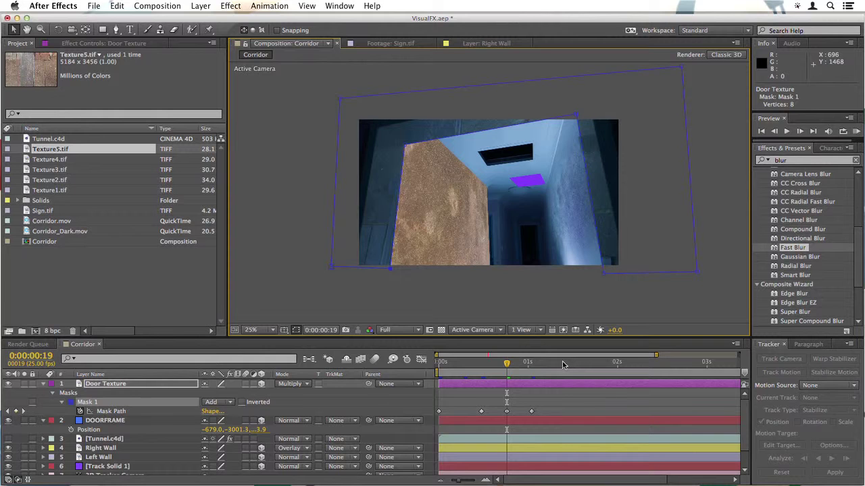
Keyframe Mask 1's path at 0:00:01:11, realigning the inner corners with both sides of the doorway as it leaves the frame
left_click(567, 368)
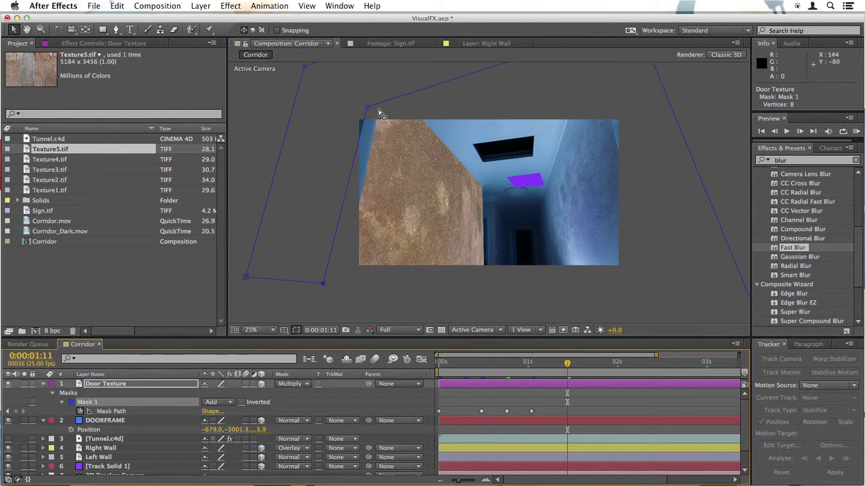
left_click_drag(368, 109, 380, 109)
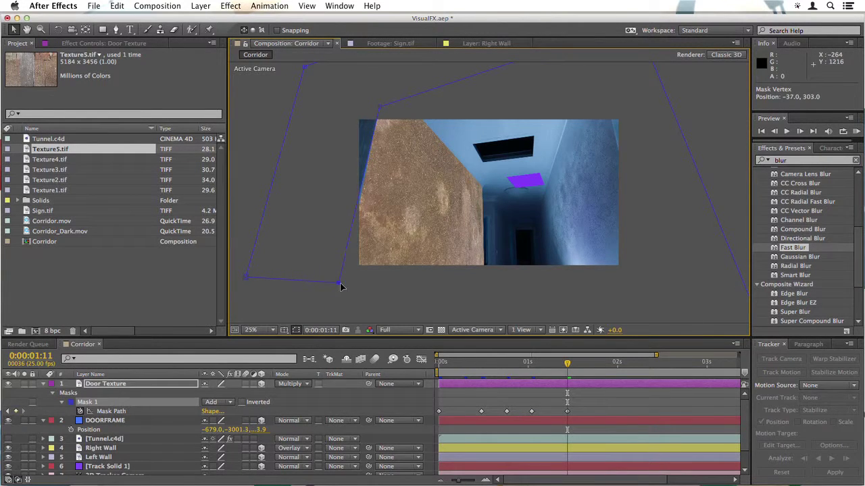
key("comma")
key("comma")
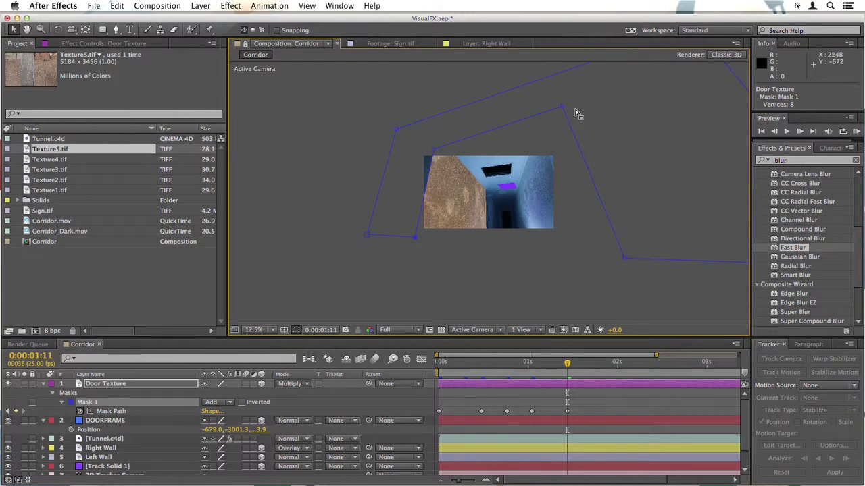
left_click(560, 110)
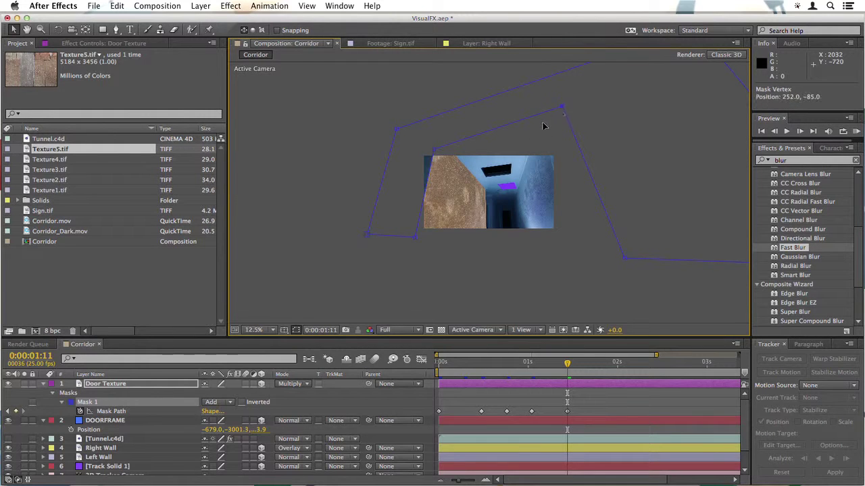
left_click_drag(530, 126, 534, 124)
left_click_drag(625, 259, 582, 264)
left_click(539, 124)
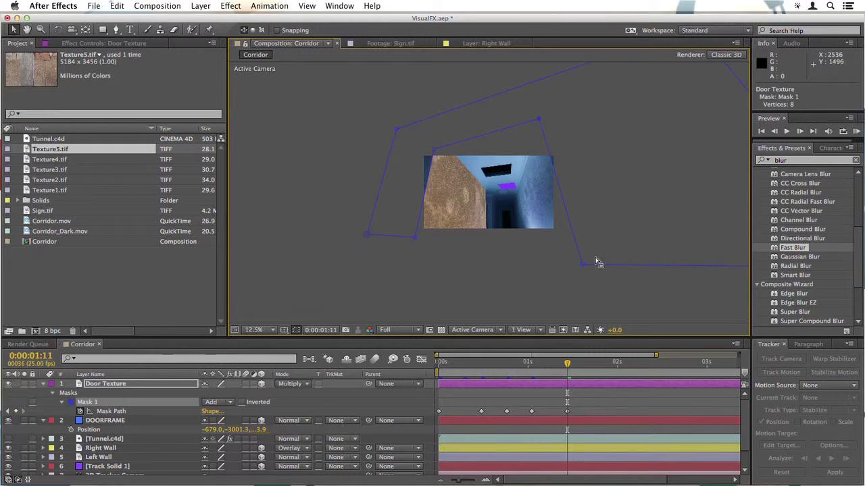
left_click_drag(581, 264, 582, 269)
key("period")
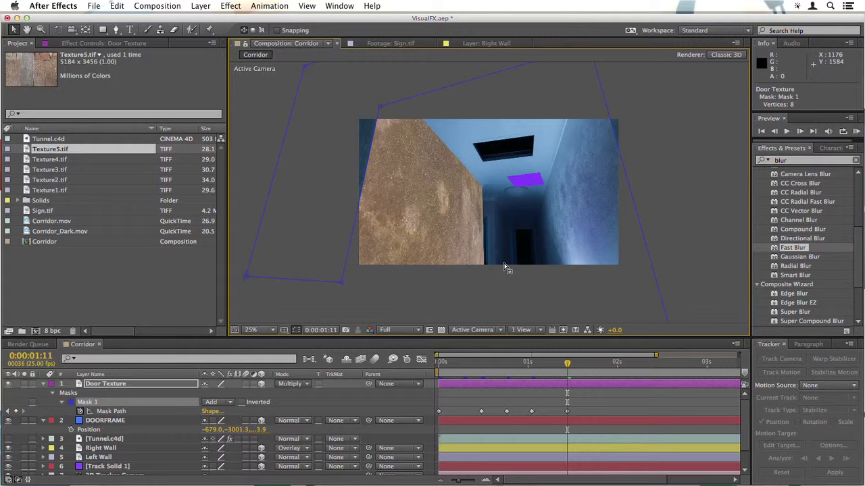
Keyframe Mask 1's path at 0:00:01:16, adjusting the left inner edge beside the brown wall to match the door frame
left_click(549, 365)
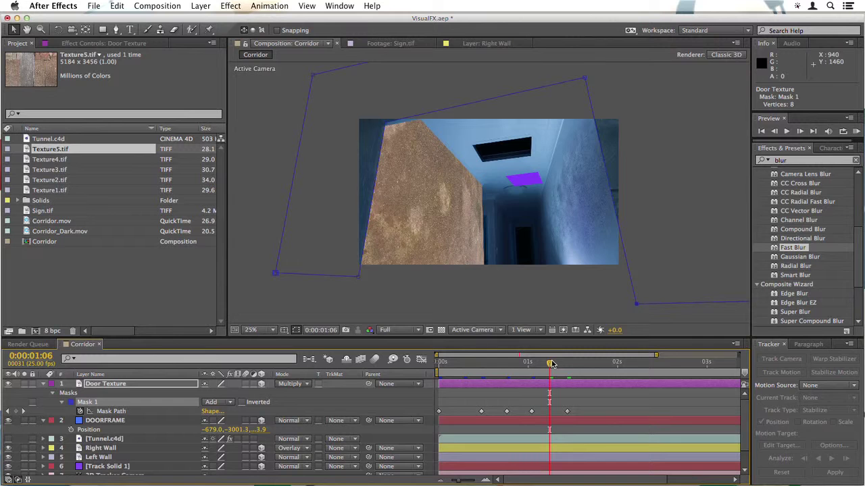
left_click(570, 364)
left_click(592, 366)
left_click(585, 365)
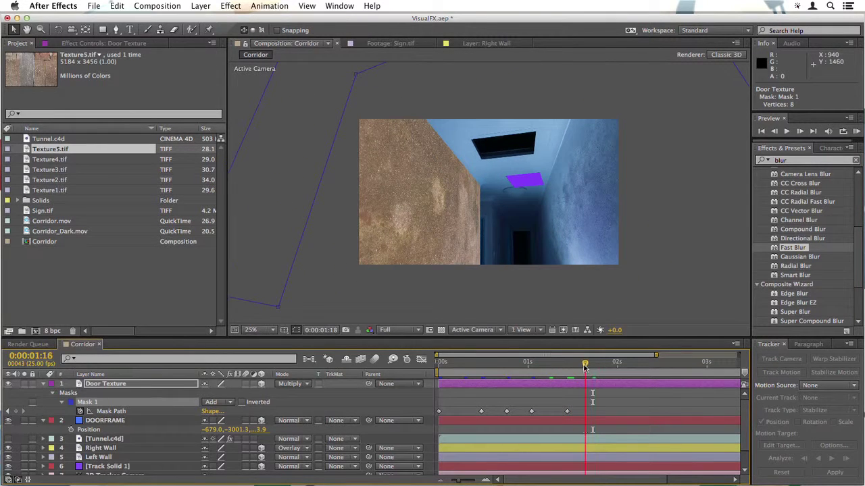
left_click_drag(364, 81, 341, 159)
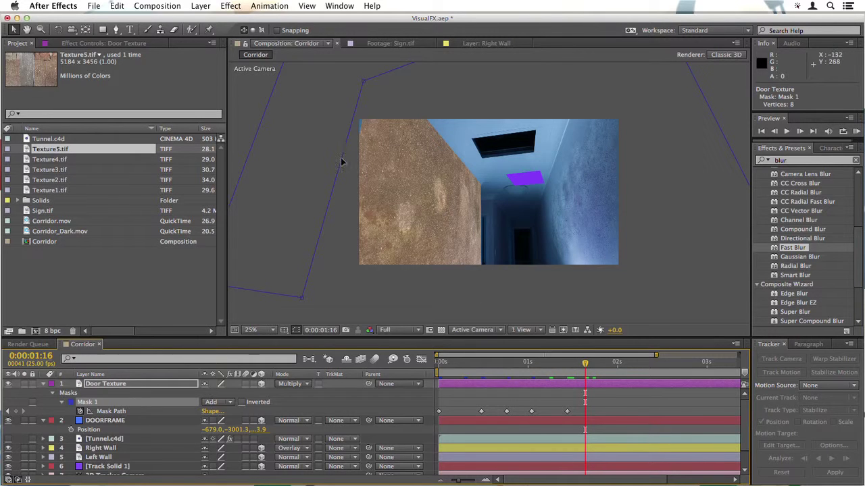
Play the animated mask from frame 0 and compare the shot with the Door Texture layer hidden and shown
left_click(570, 365)
left_click_drag(569, 365, 438, 369)
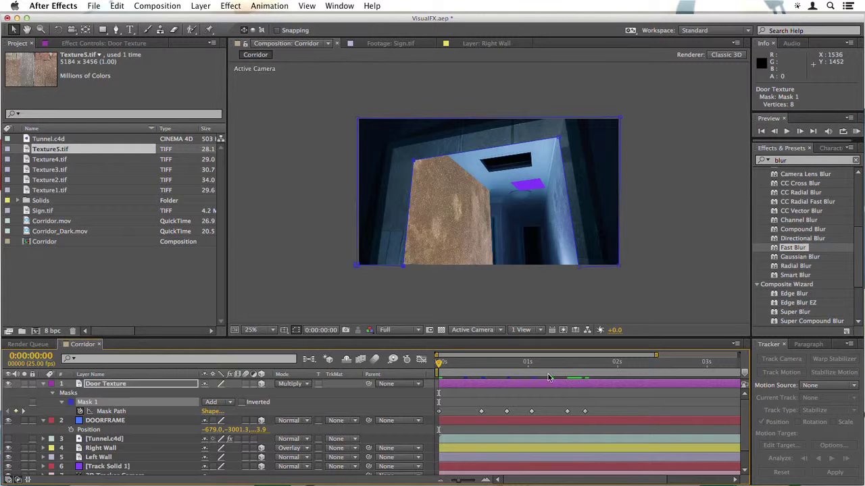
left_click(592, 400)
key("space")
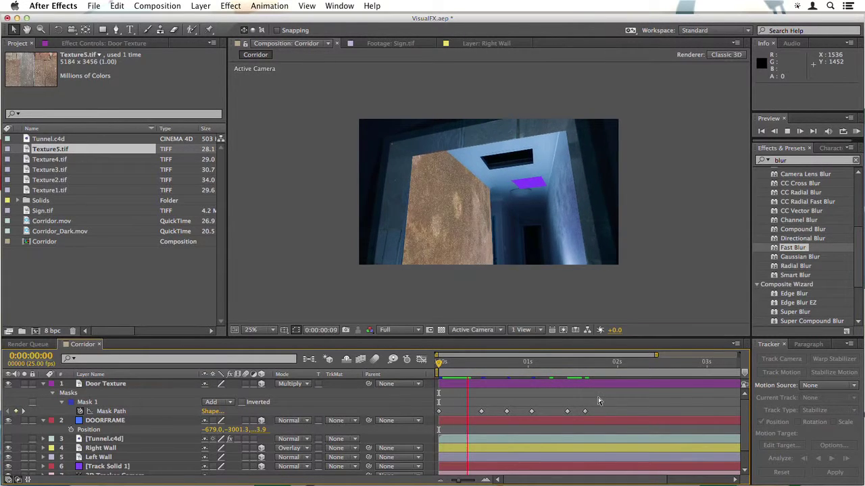
key("space")
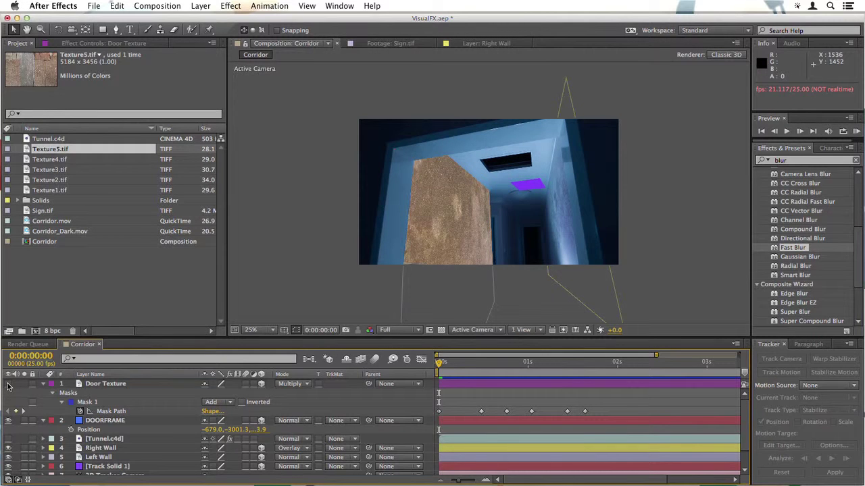
left_click(8, 385)
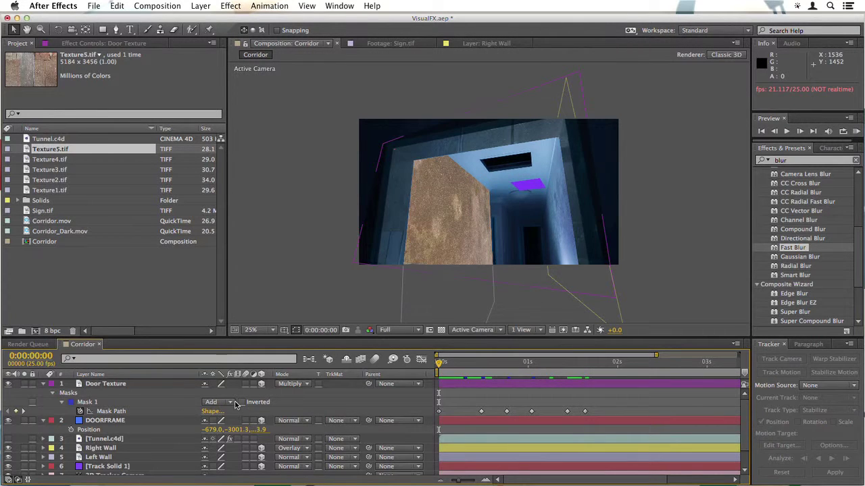
left_click_drag(573, 365, 581, 370)
key("Home")
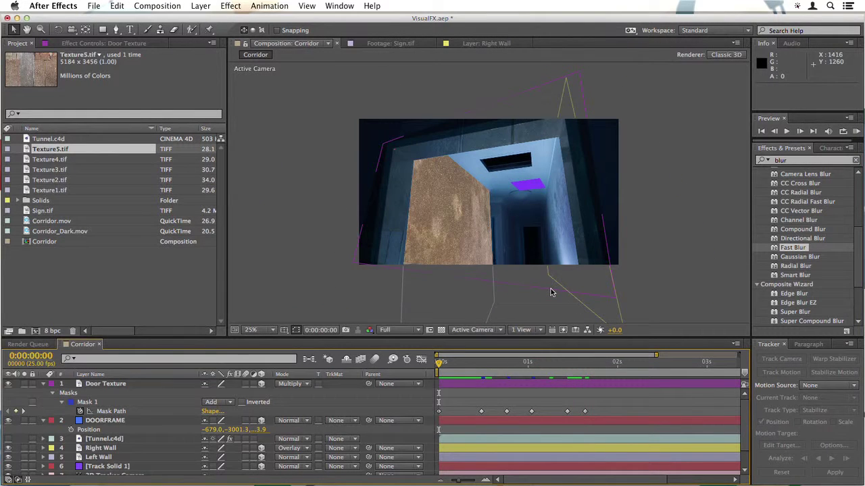
Preview the Corridor composition from frame 0 and stop around frame 6 to examine the texture on the door frame
key("space")
key("space")
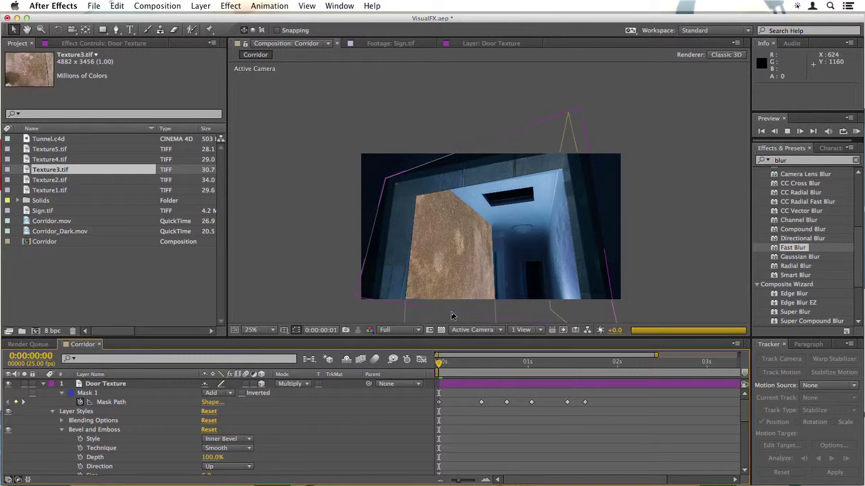
key("Page_Down")
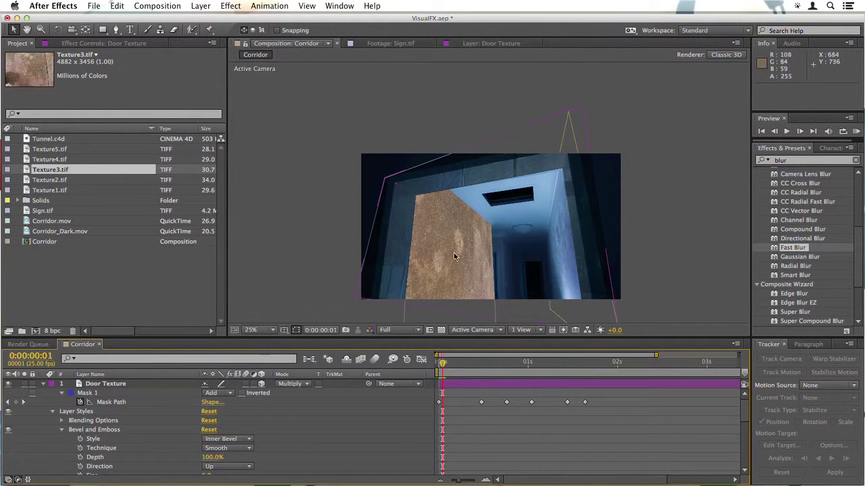
left_click_drag(442, 368, 439, 366)
key("space")
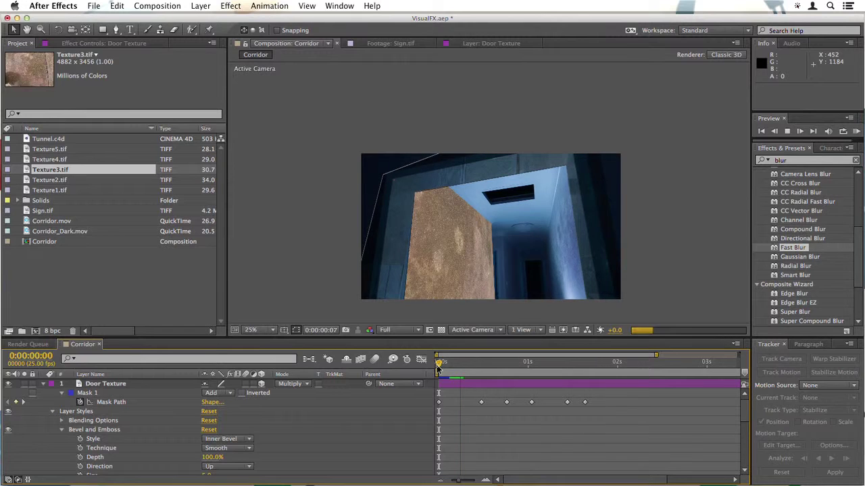
key("space")
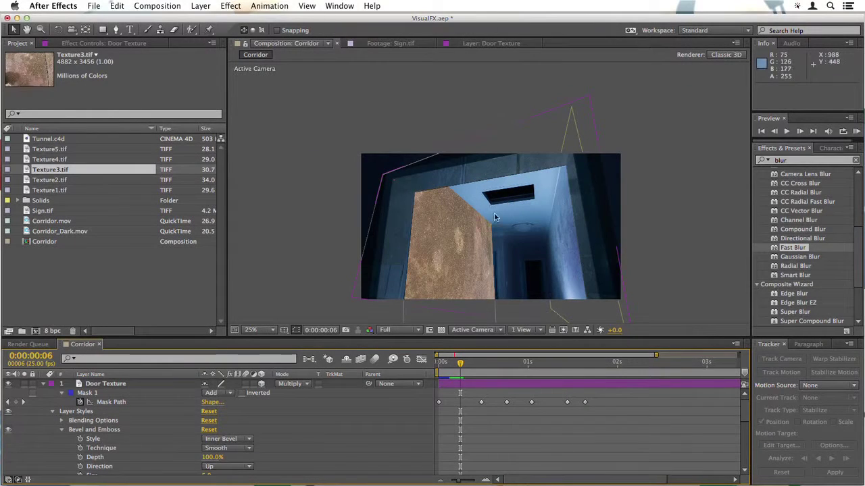
Reduce the Door Texture layer's opacity to 47%, judging the door frame at the Fit up to 100% magnification
left_click(273, 330)
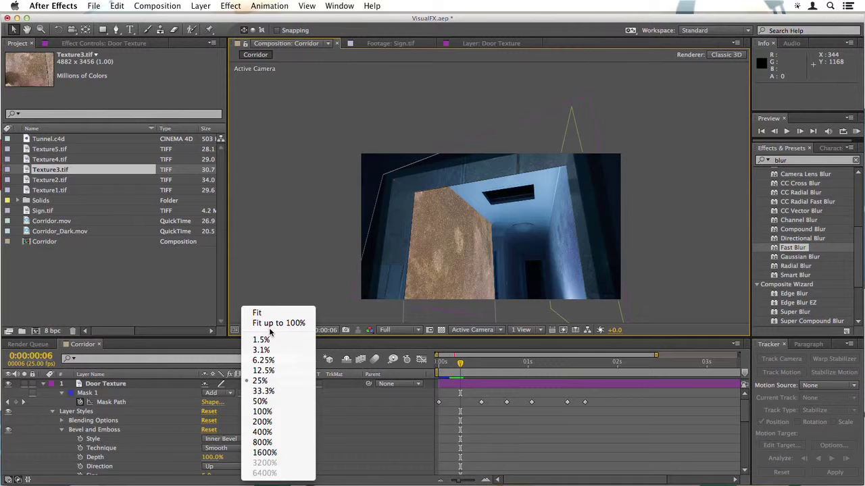
left_click(277, 323)
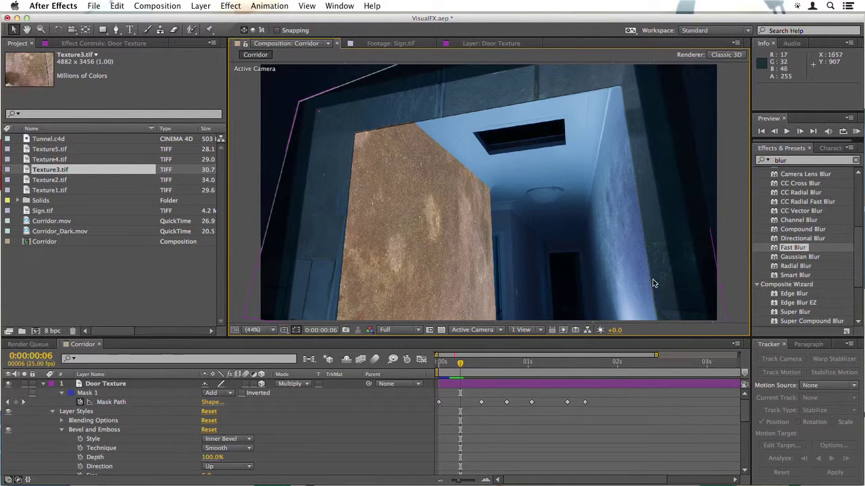
left_click(43, 383)
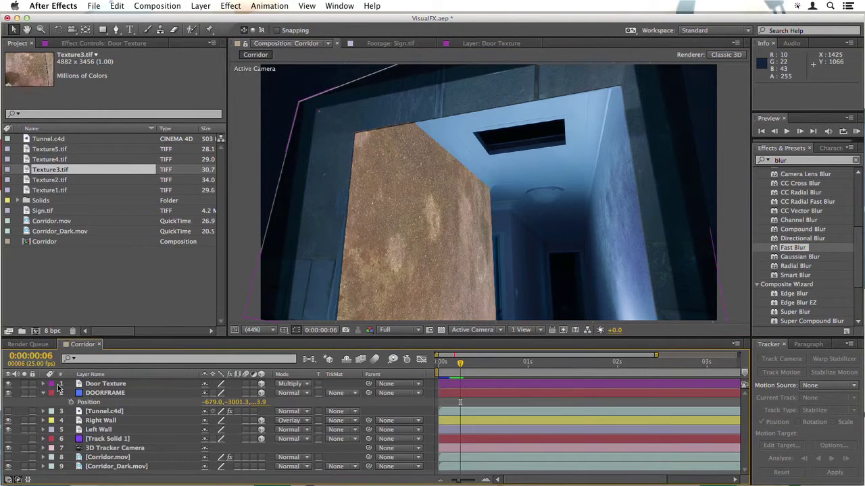
left_click(95, 386)
key("t")
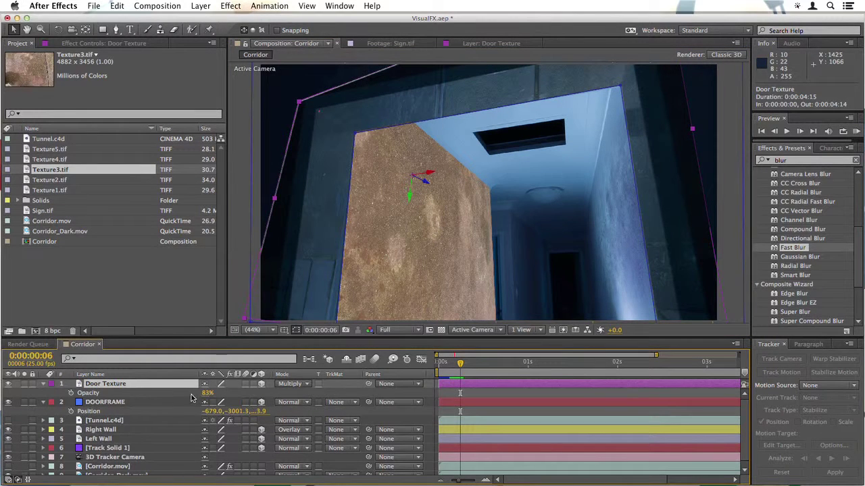
left_click_drag(205, 393, 194, 394)
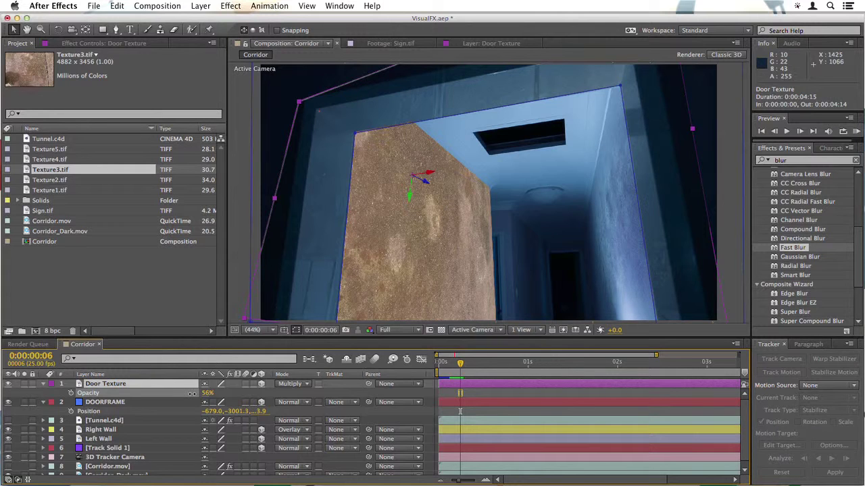
left_click_drag(188, 393, 189, 393)
left_click(476, 392)
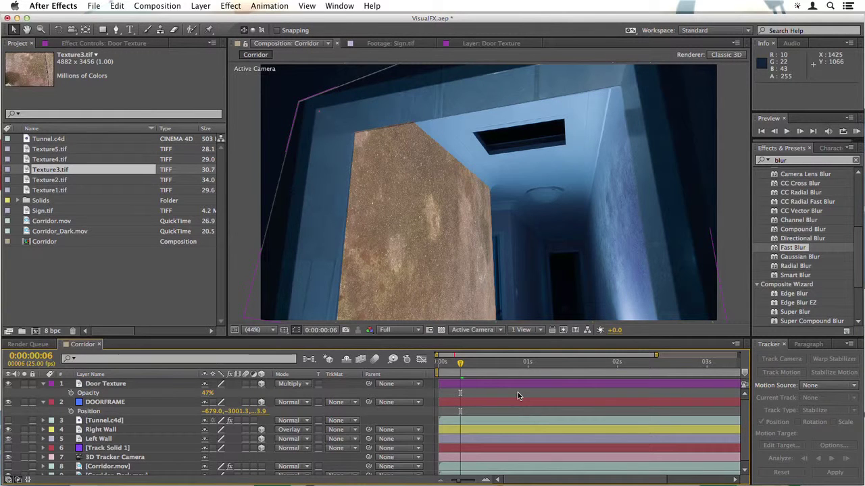
Apply Fast Blur with a blurriness of 15 to the Door Texture layer, and compare the shot with the layer hidden and shown
scroll(475, 247, "down", 2)
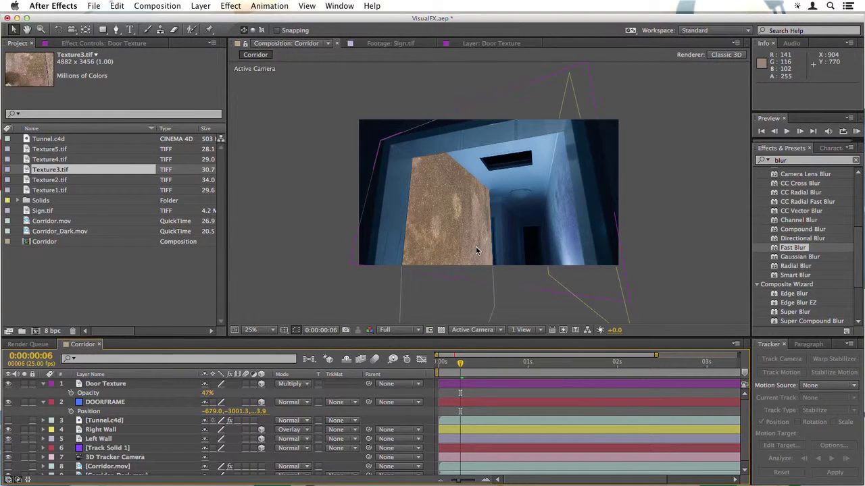
left_click_drag(793, 247, 162, 387)
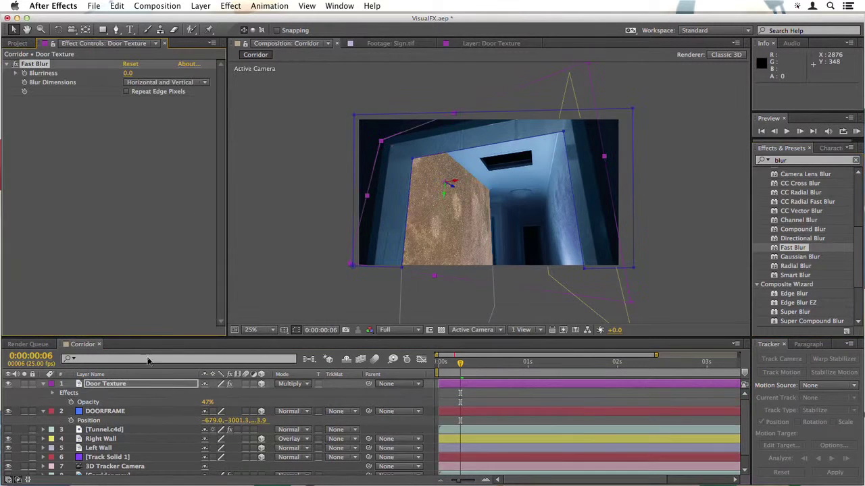
type("15")
key("Return")
left_click(486, 399)
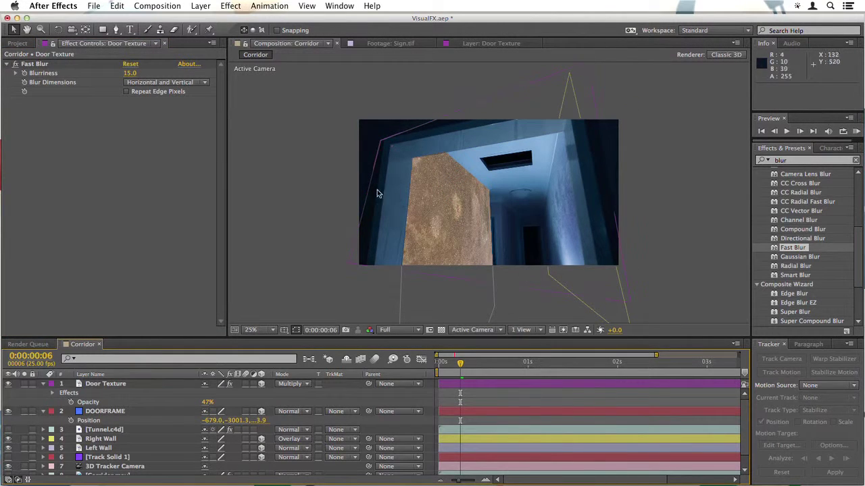
left_click(9, 384)
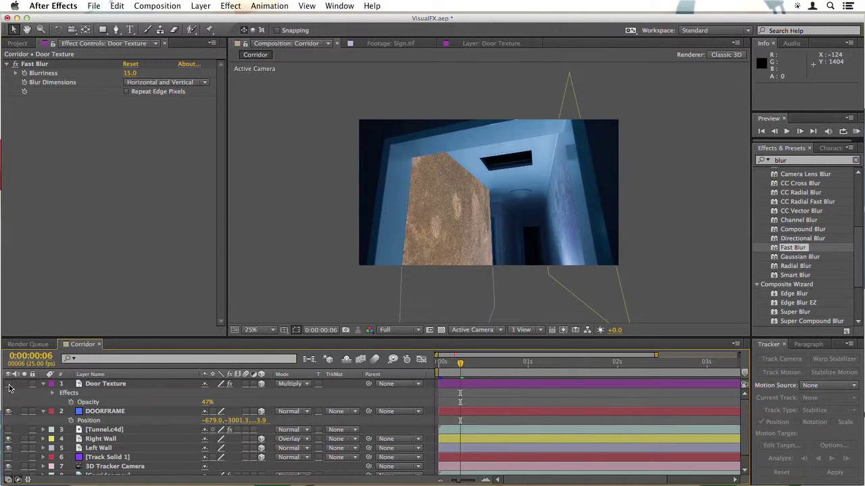
left_click(8, 385)
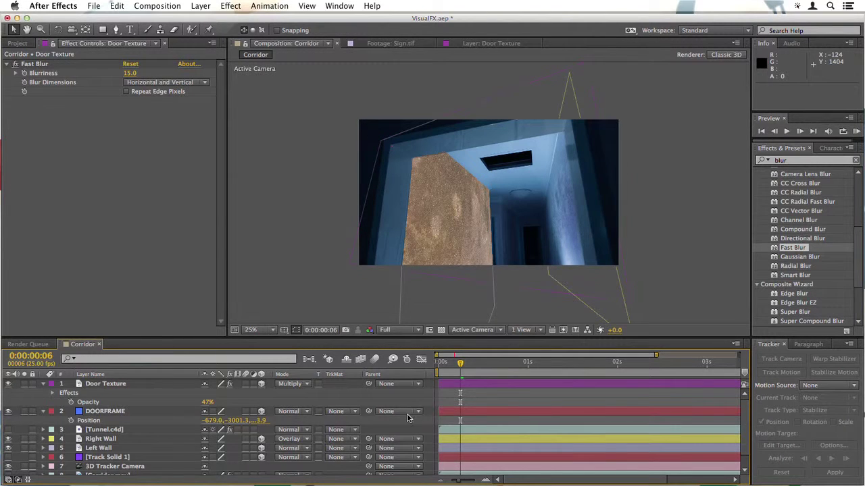